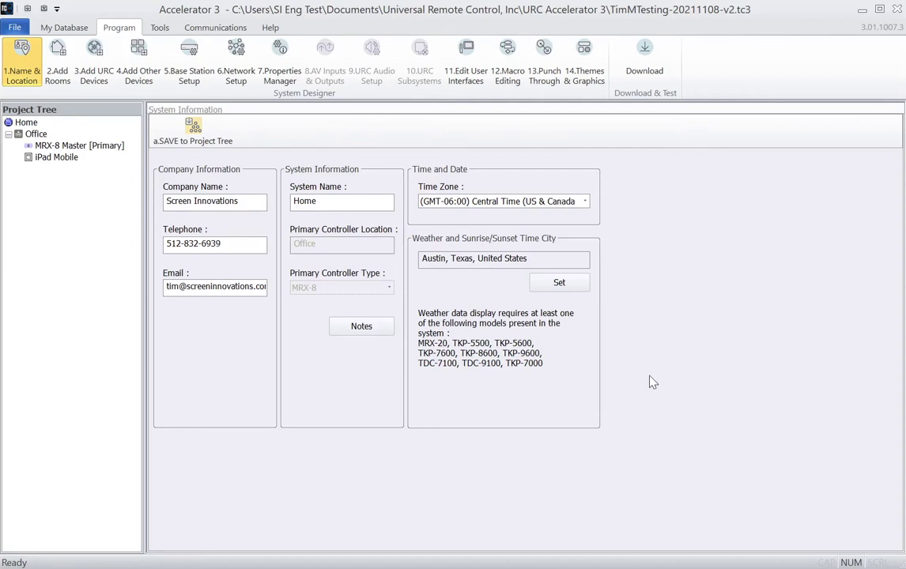
- Filter the non-URC devices for the Office to the My database, IP Database module type and Window Shades category
{"action": "left_click", "coordinate": [58, 150]}
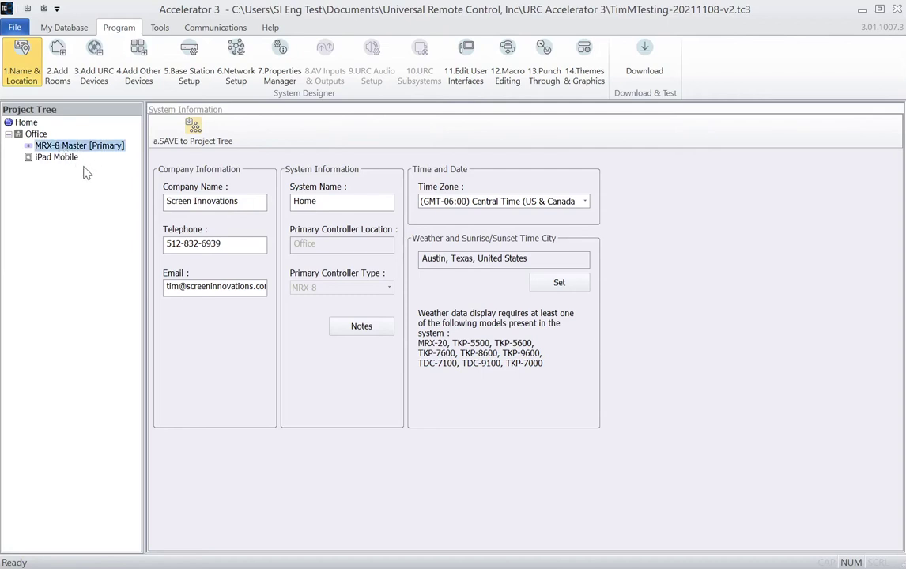
{"action": "left_click", "coordinate": [49, 156]}
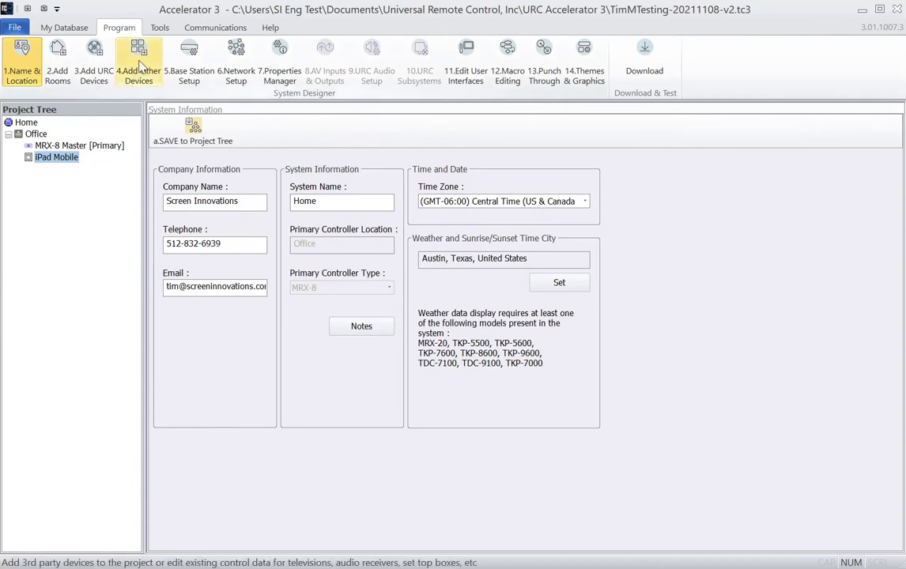
{"action": "left_click", "coordinate": [140, 67]}
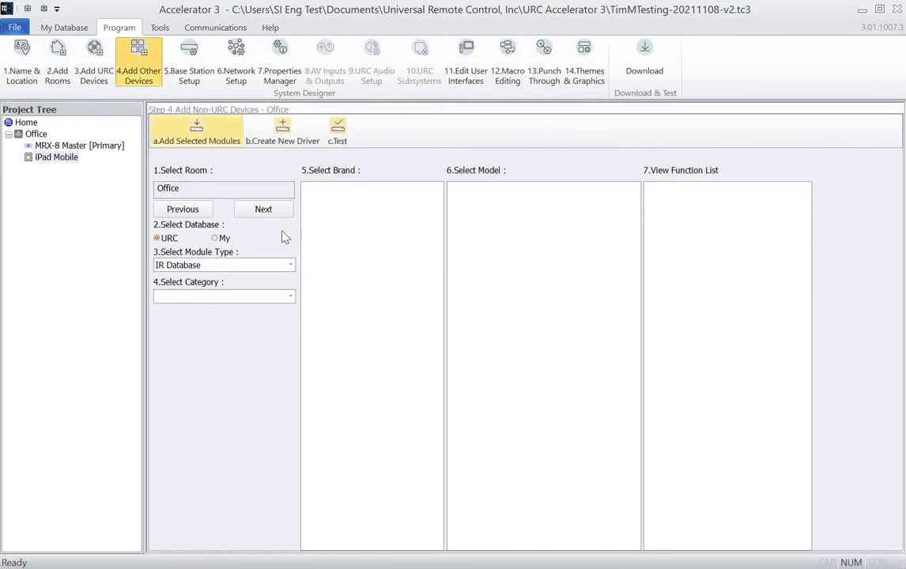
{"action": "left_click", "coordinate": [219, 238]}
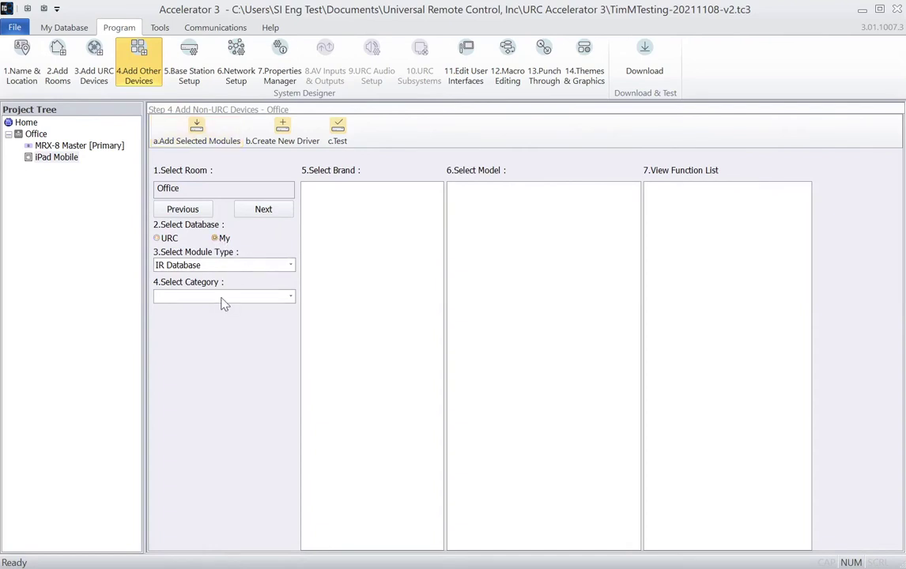
{"action": "scroll", "coordinate": [222, 305], "scroll_direction": "down", "scroll_amount": 1}
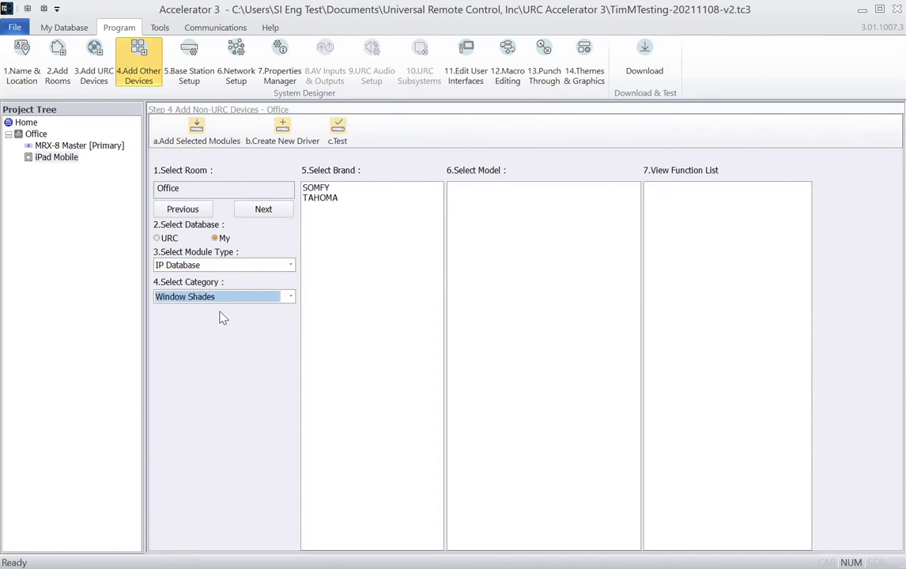
- Add the TAHOMA BEECON [Core] and SHADES [Interface] modules to the Office in the project tree
{"action": "left_click", "coordinate": [322, 201]}
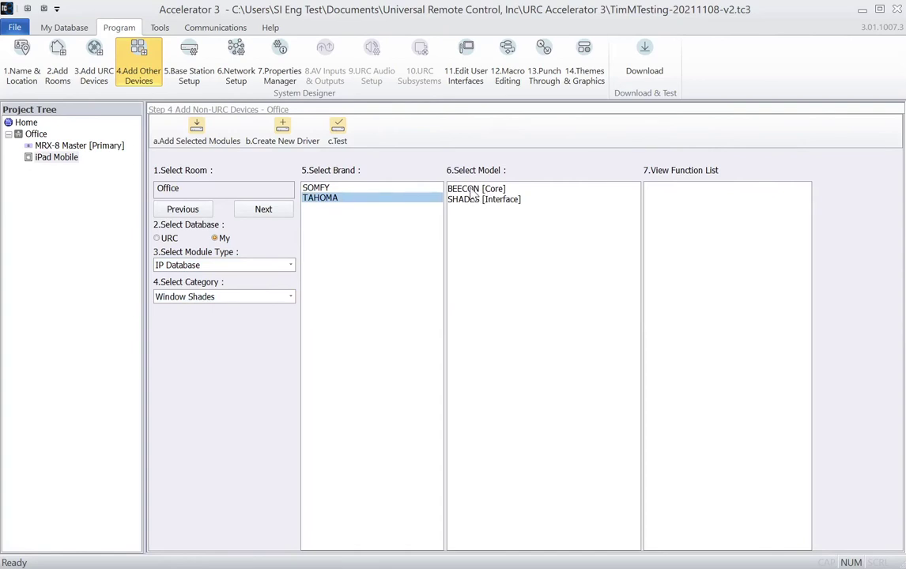
{"action": "double_click", "coordinate": [473, 190]}
{"action": "left_click", "coordinate": [485, 201]}
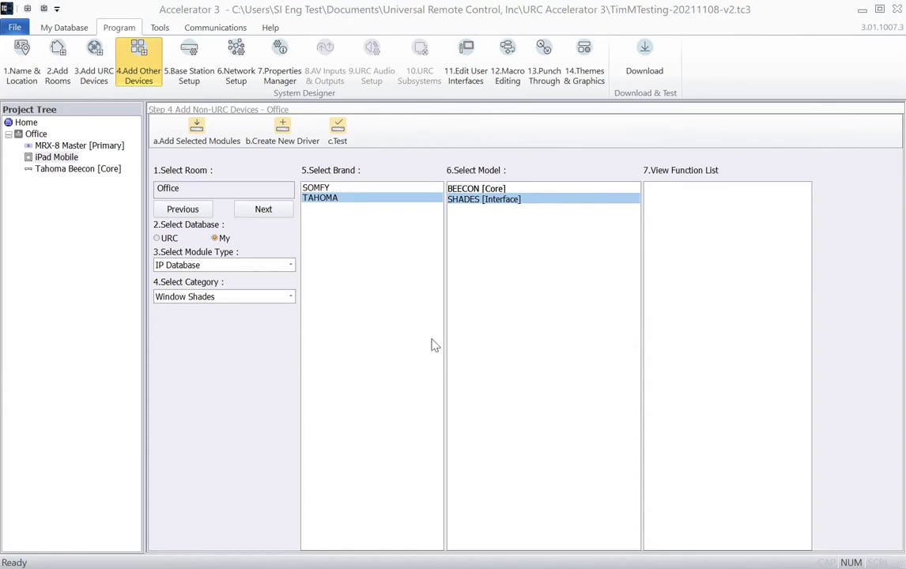
{"action": "left_click", "coordinate": [67, 169]}
{"action": "left_click", "coordinate": [71, 181]}
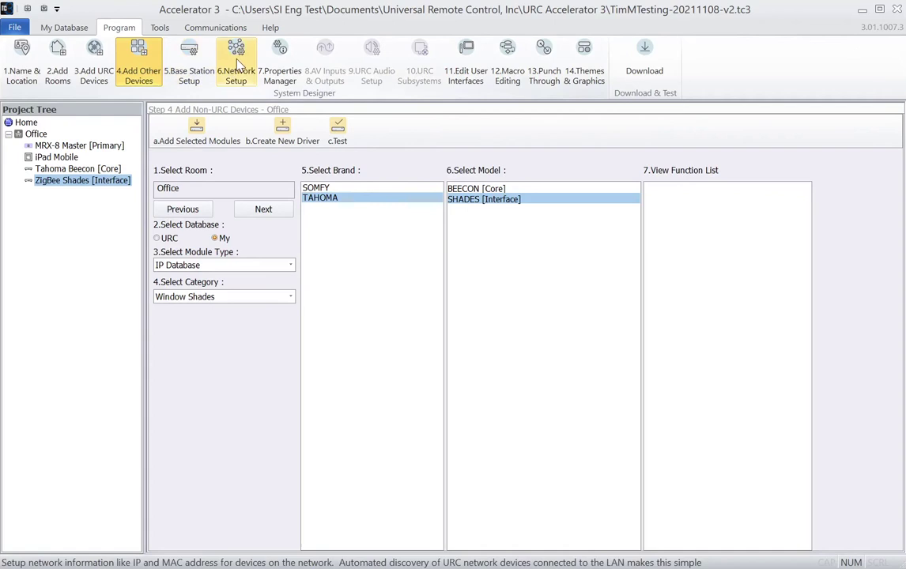
- Set the Tahoma Beecon's IP address to 192.168.86.28 in the non-URC device network settings and ping the device
{"action": "left_click", "coordinate": [237, 69]}
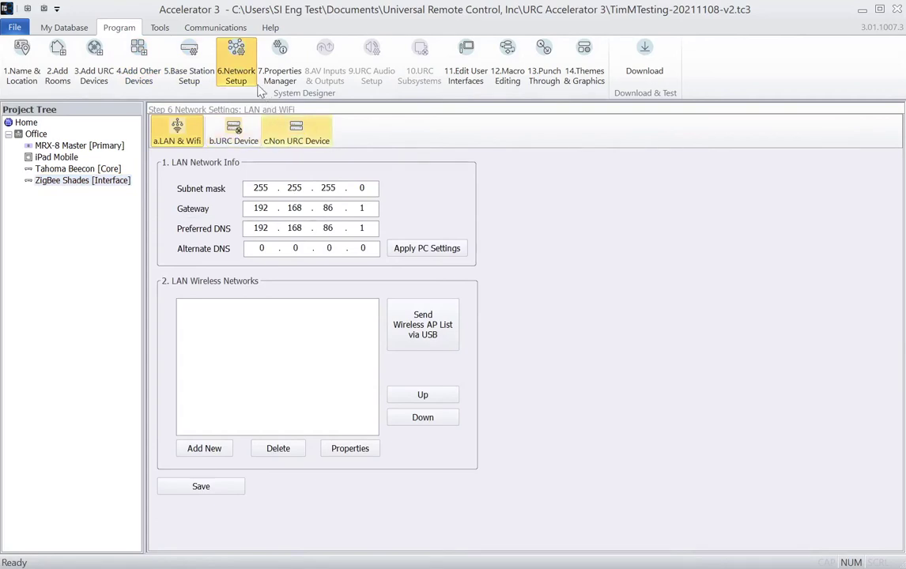
{"action": "left_click", "coordinate": [299, 132]}
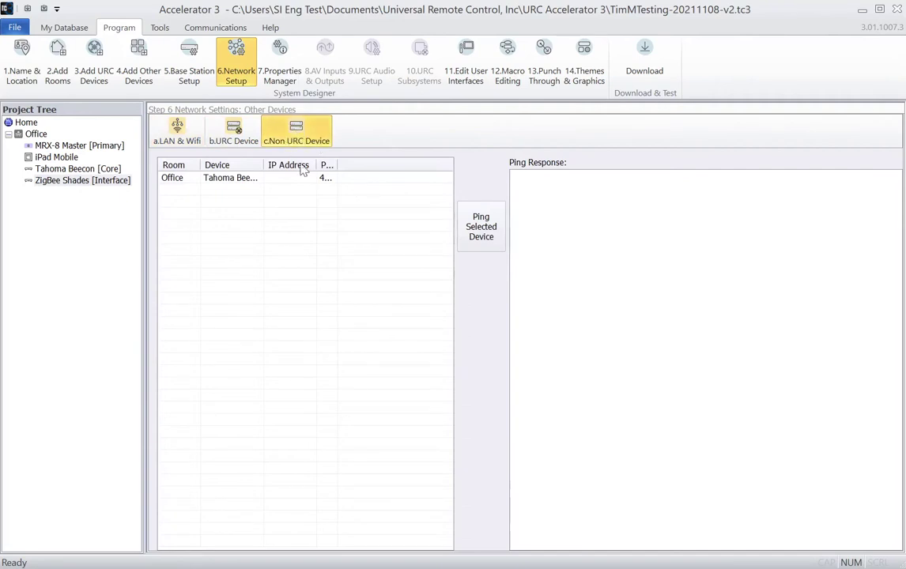
{"action": "left_click_drag", "start_coordinate": [338, 168], "coordinate": [352, 167]}
{"action": "left_click", "coordinate": [299, 180]}
{"action": "left_click", "coordinate": [299, 179]}
{"action": "type", "text": "192.168."}
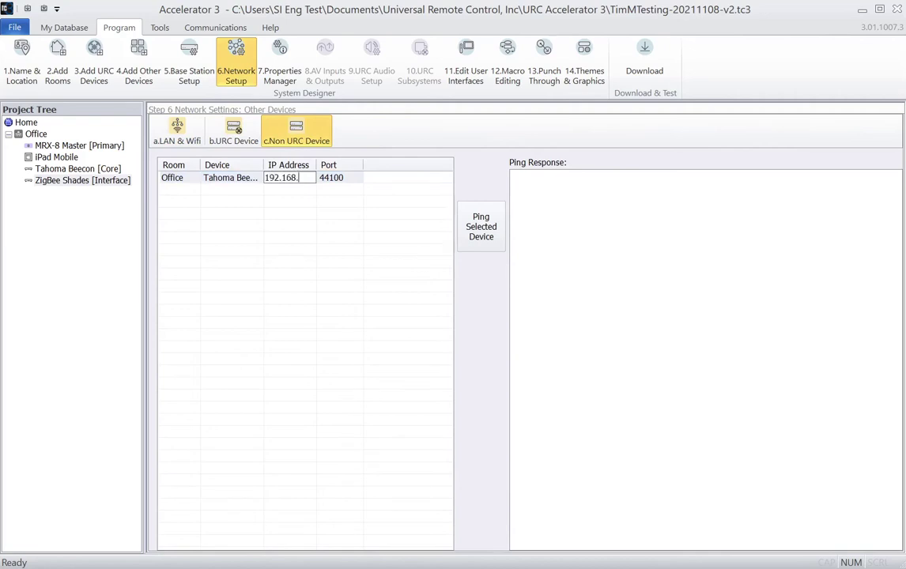
{"action": "type", "text": "86.28"}
{"action": "left_click", "coordinate": [307, 214]}
{"action": "left_click_drag", "start_coordinate": [318, 162], "coordinate": [335, 163]}
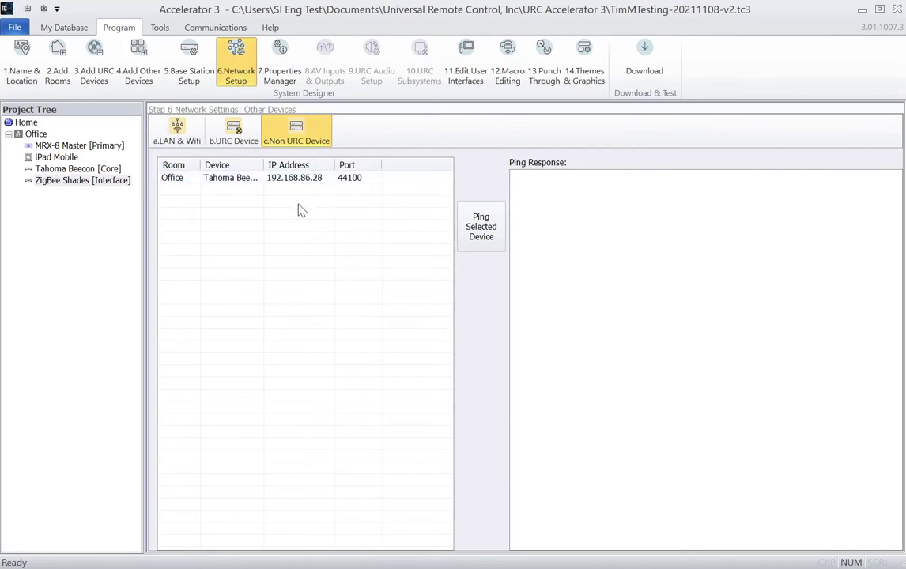
{"action": "left_click", "coordinate": [240, 182]}
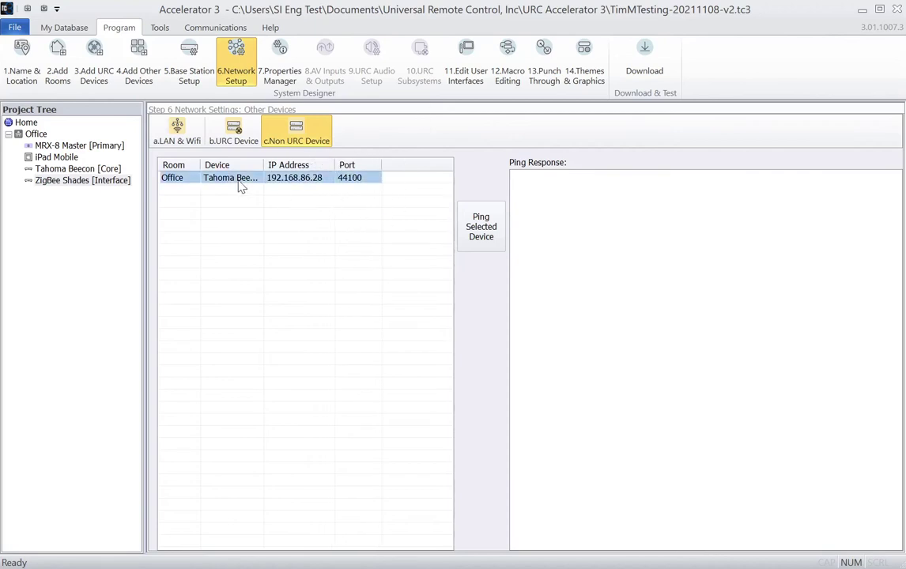
{"action": "left_click", "coordinate": [480, 227]}
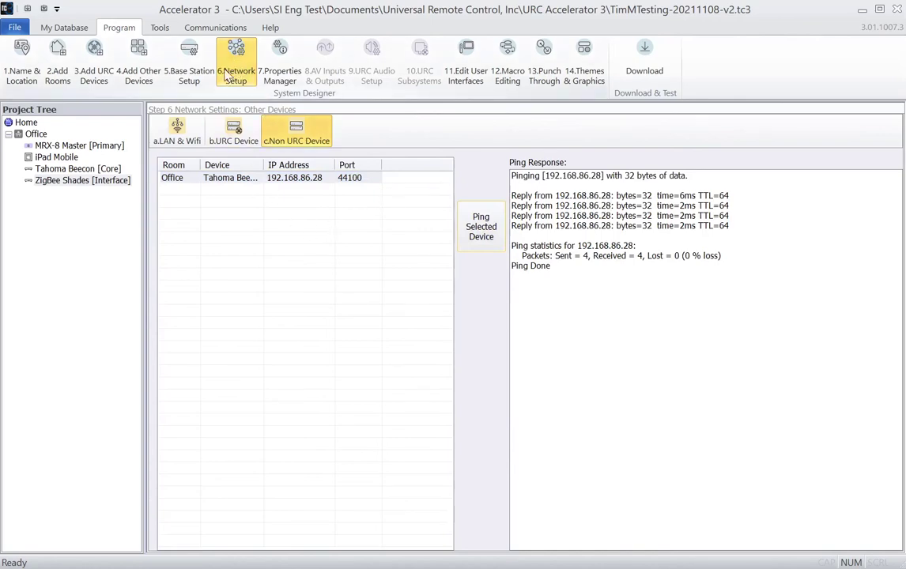
- Generate the user interface menus and devices, and auto-generate the system macros while preserving user-edited macros
{"action": "left_click", "coordinate": [464, 72]}
{"action": "left_click", "coordinate": [595, 416]}
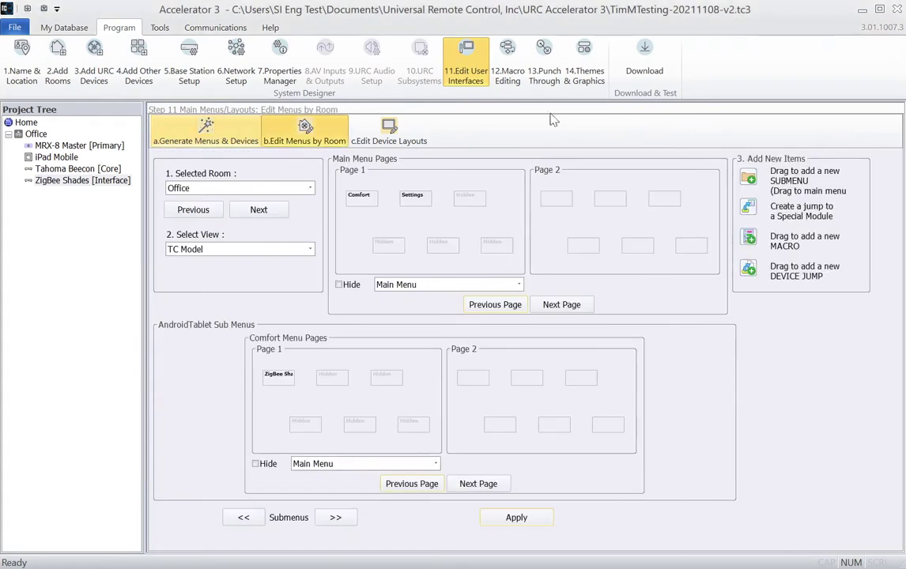
{"action": "left_click", "coordinate": [516, 58]}
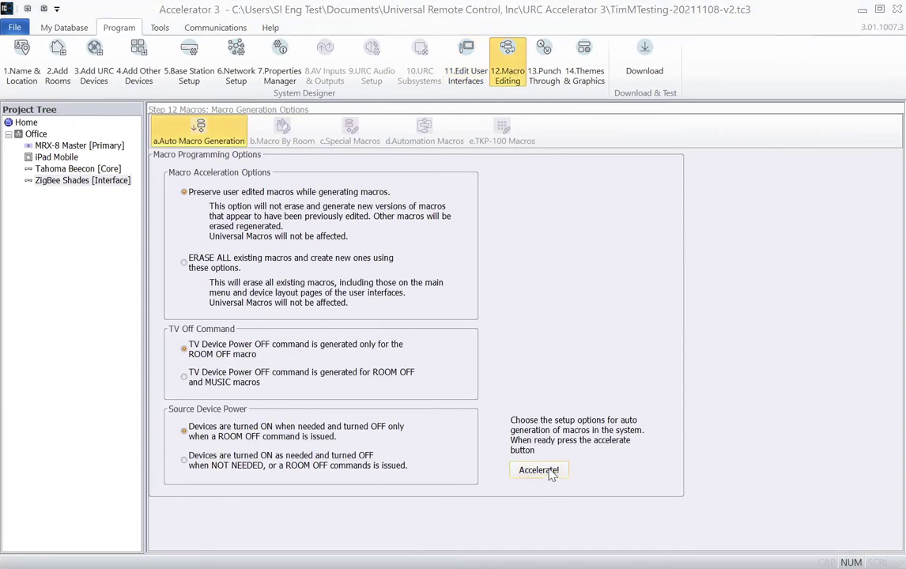
{"action": "left_click", "coordinate": [552, 475]}
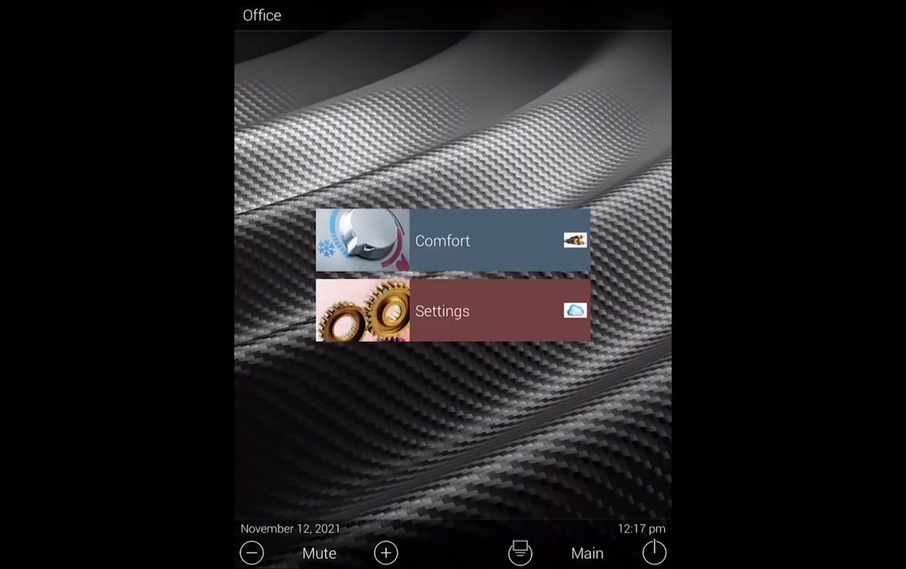
- Switch to the URC iPad mobile interface and open ZigBee Shades under Comfort for the Office
{"action": "left_click", "coordinate": [453, 240]}
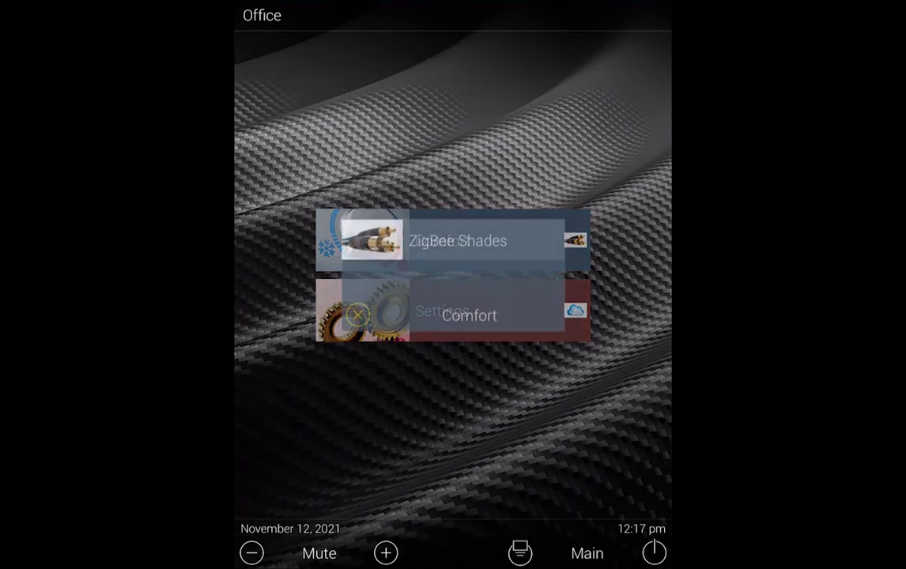
{"action": "left_click", "coordinate": [457, 240]}
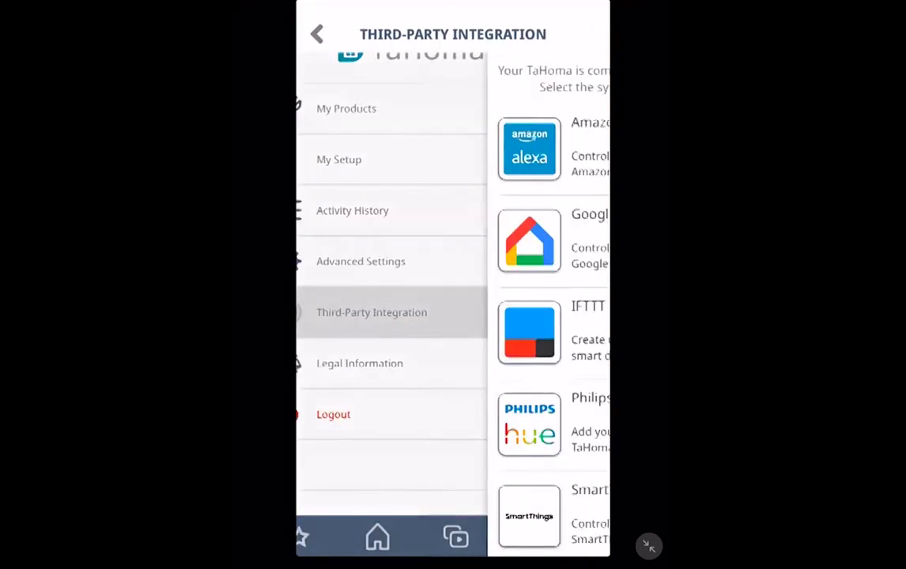
- Switch to the TaHoma app and enable the URC third-party integration, accepting the advanced-feature warning
{"action": "scroll", "coordinate": [452, 317], "scroll_direction": "down", "scroll_amount": 2}
{"action": "scroll", "coordinate": [452, 316], "scroll_direction": "down", "scroll_amount": 10}
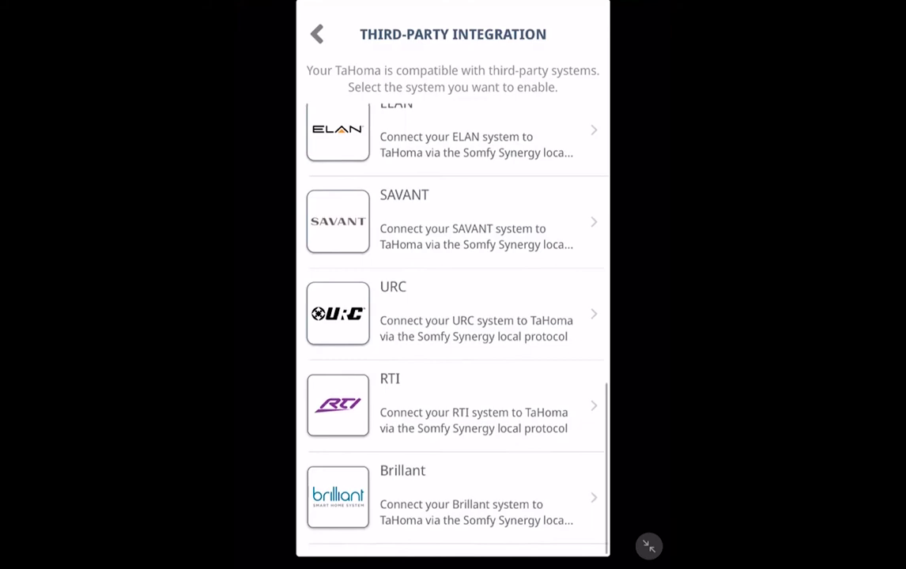
{"action": "left_click", "coordinate": [453, 326]}
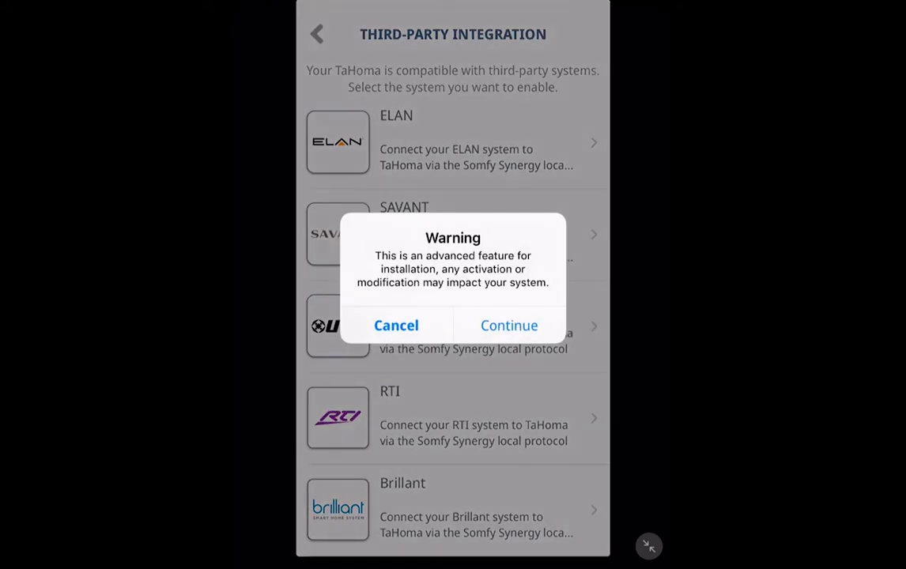
{"action": "left_click", "coordinate": [510, 325]}
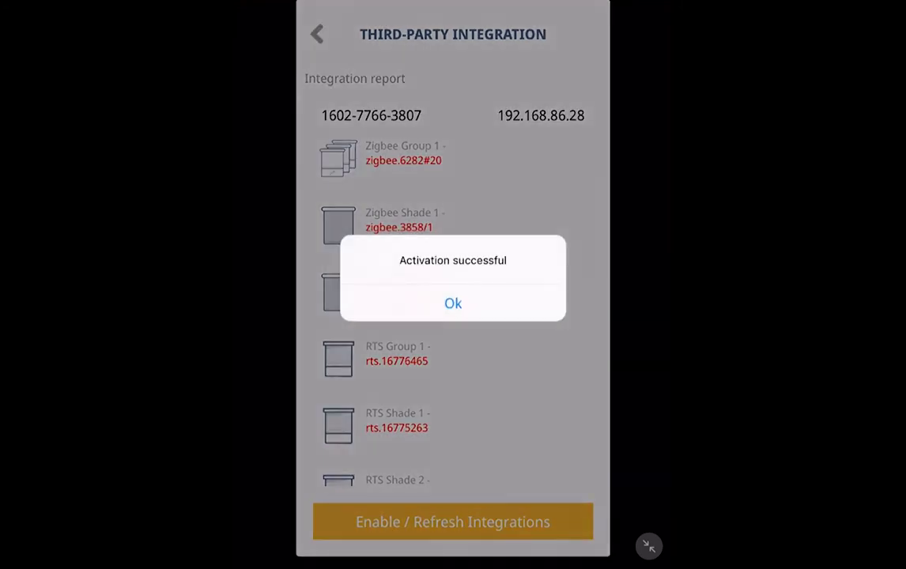
{"action": "left_click", "coordinate": [453, 304]}
- Switch back to the URC mobile interface and confirm the URC integration in the TaHoma Setup
{"action": "left_click_drag", "start_coordinate": [453, 566], "coordinate": [453, 333]}
{"action": "left_click", "coordinate": [405, 67]}
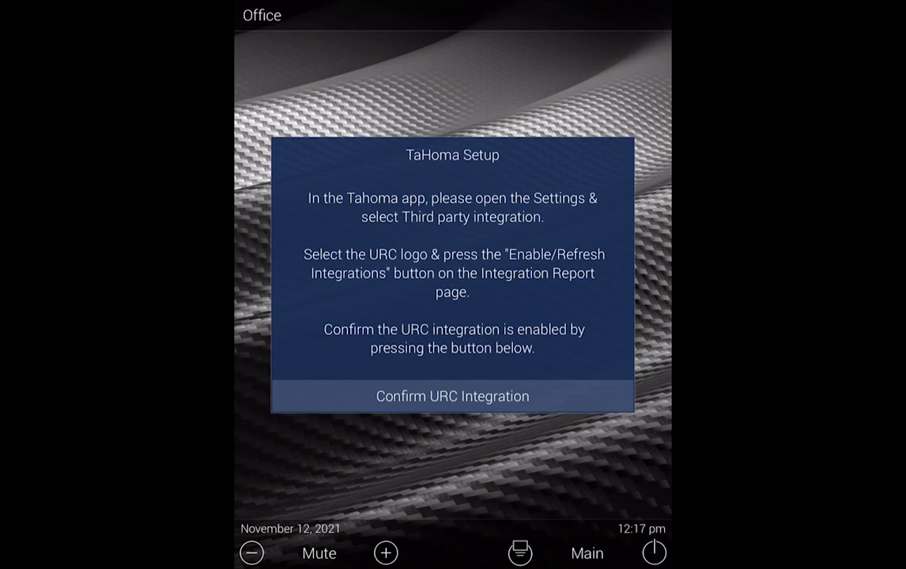
{"action": "left_click", "coordinate": [453, 396]}
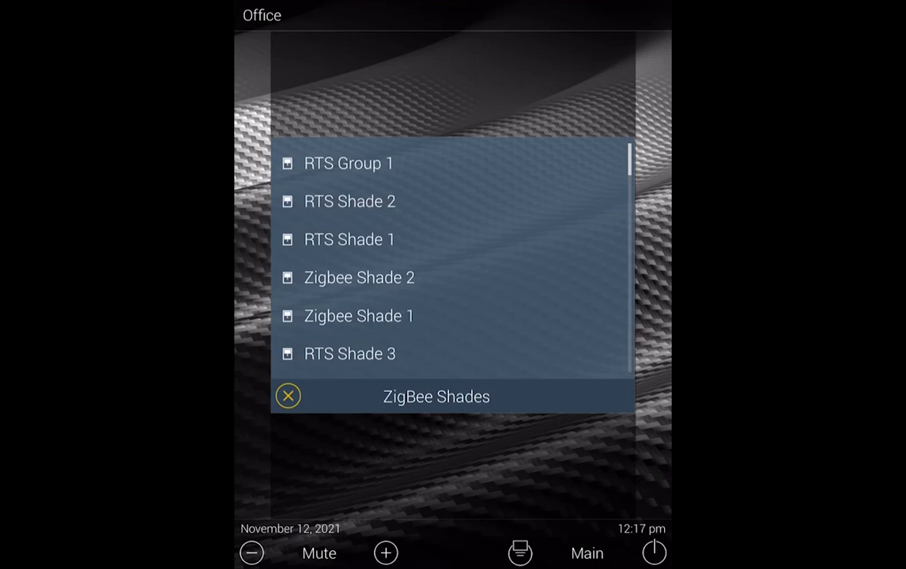
- View the controls of RTS Shade 2, return to the shade list and select Zigbee Shade 1
{"action": "left_click", "coordinate": [349, 201]}
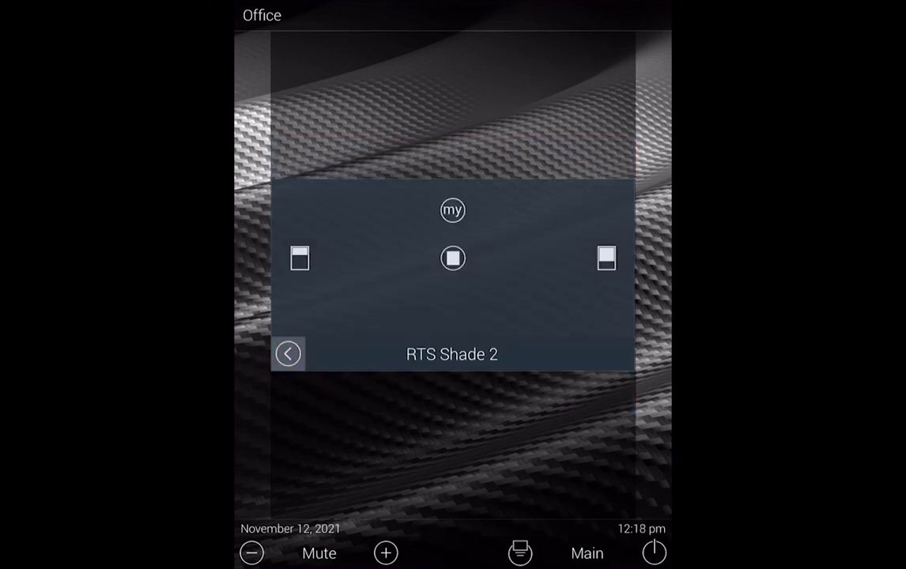
{"action": "left_click", "coordinate": [288, 354]}
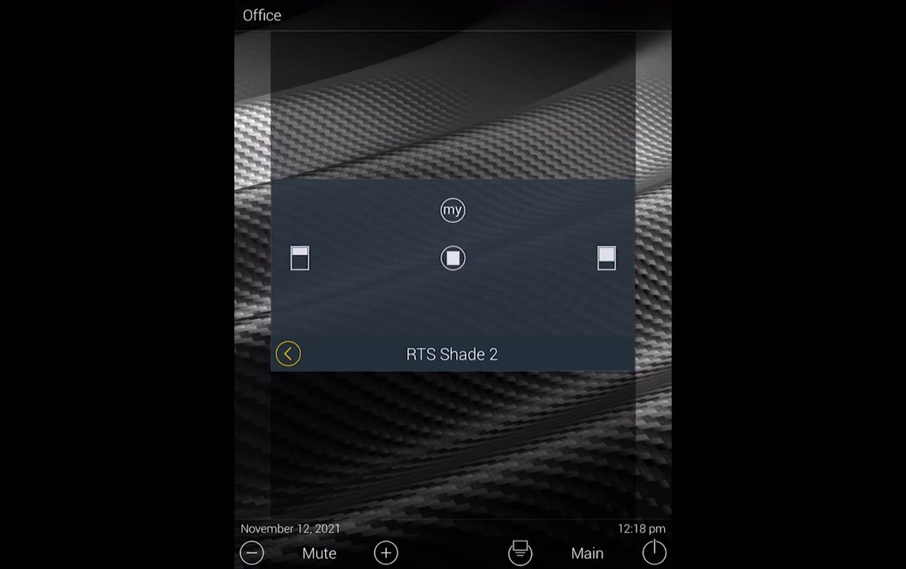
{"action": "left_click", "coordinate": [359, 315]}
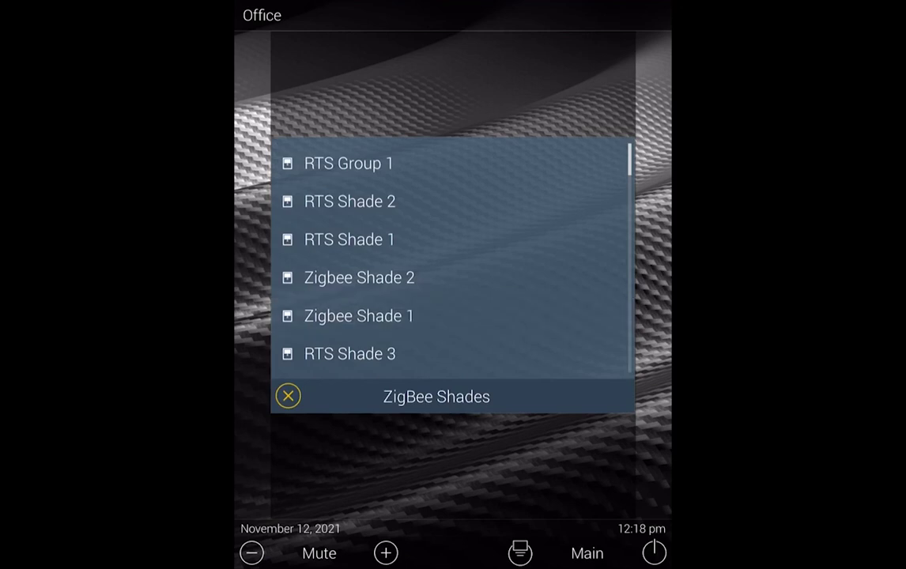